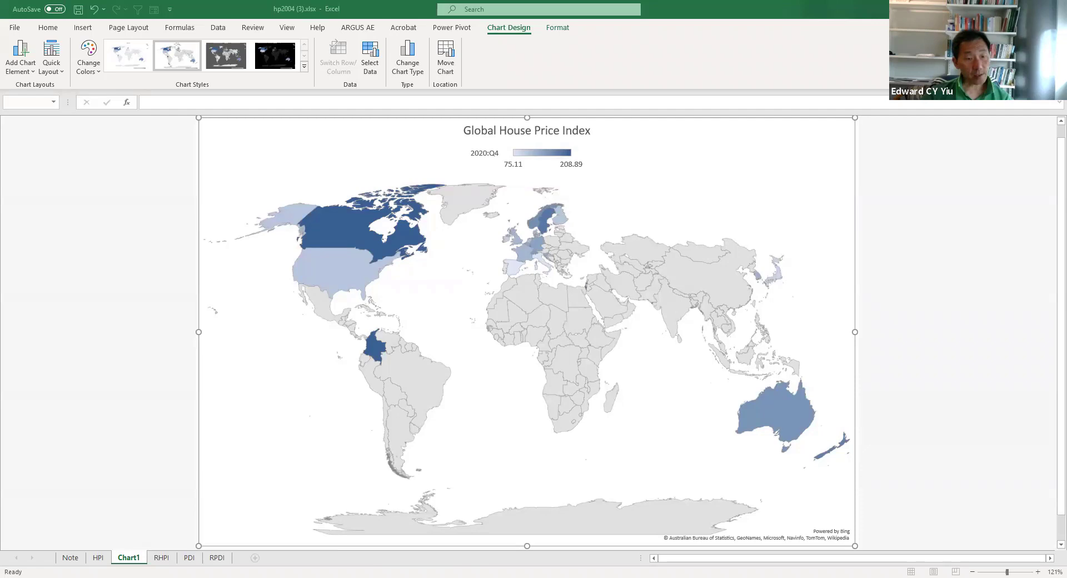
# - Leave the Chart1 map example and switch to the Note worksheet
pyautogui.click(70, 558)
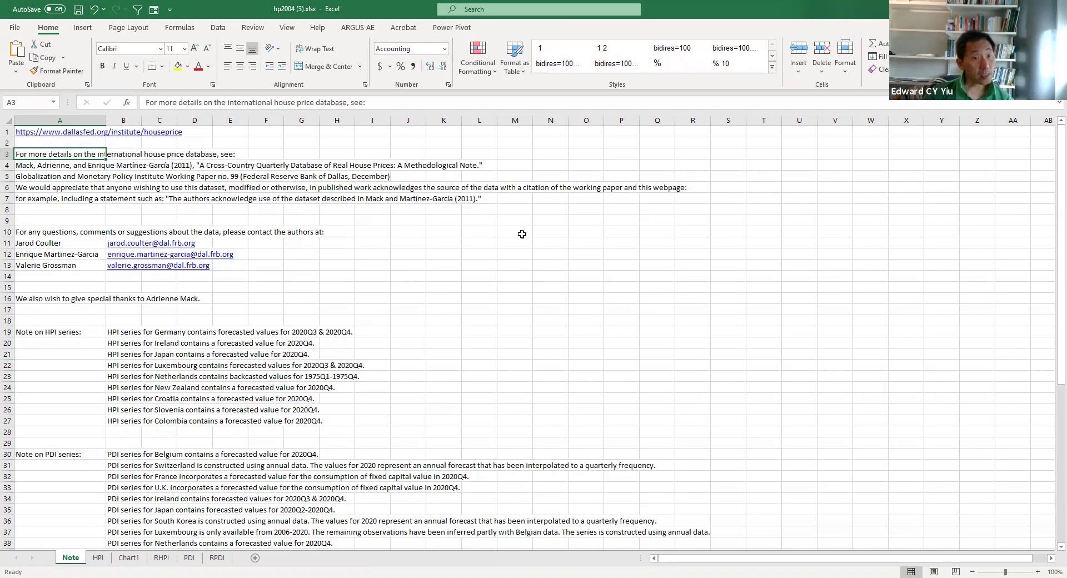
# - On the RHPI sheet, select the country names in B1:Z1
pyautogui.click(162, 557)
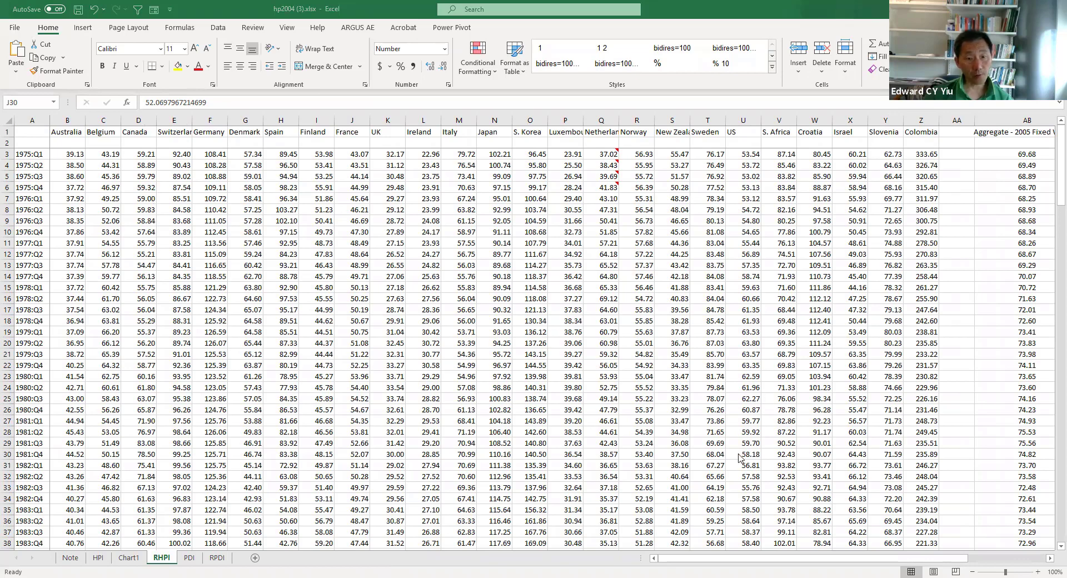
pyautogui.moveTo(66, 133)
pyautogui.mouseDown()
pyautogui.moveTo(186, 138)
pyautogui.moveTo(65, 134)
pyautogui.mouseUp()
pyautogui.hotkey('ctrl', 'shift', 'Right')
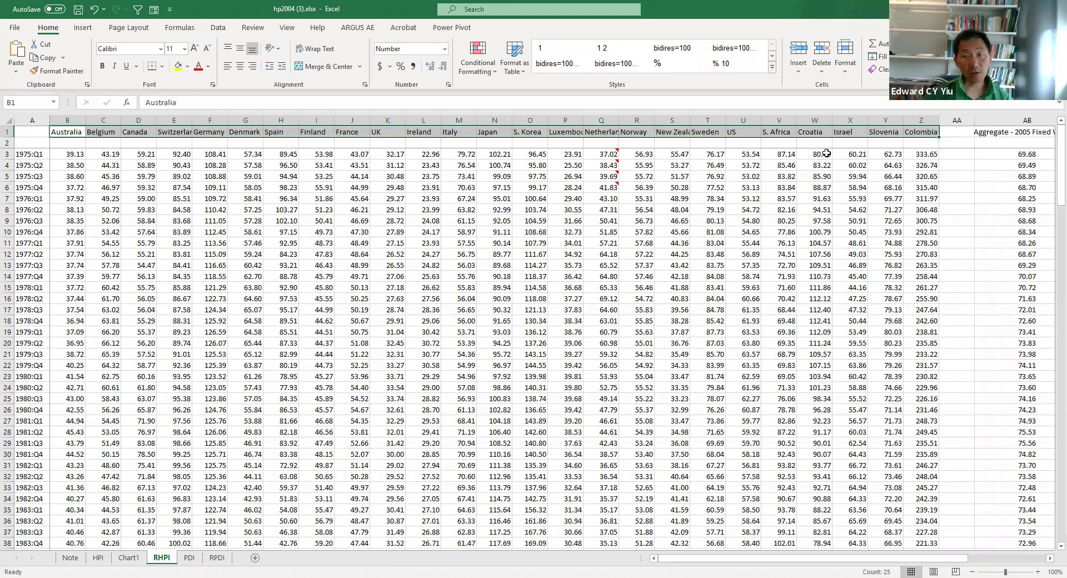
# - Try a Filled Map from country names alone, then select A1:Z3 including 1975:Q1
pyautogui.click(83, 29)
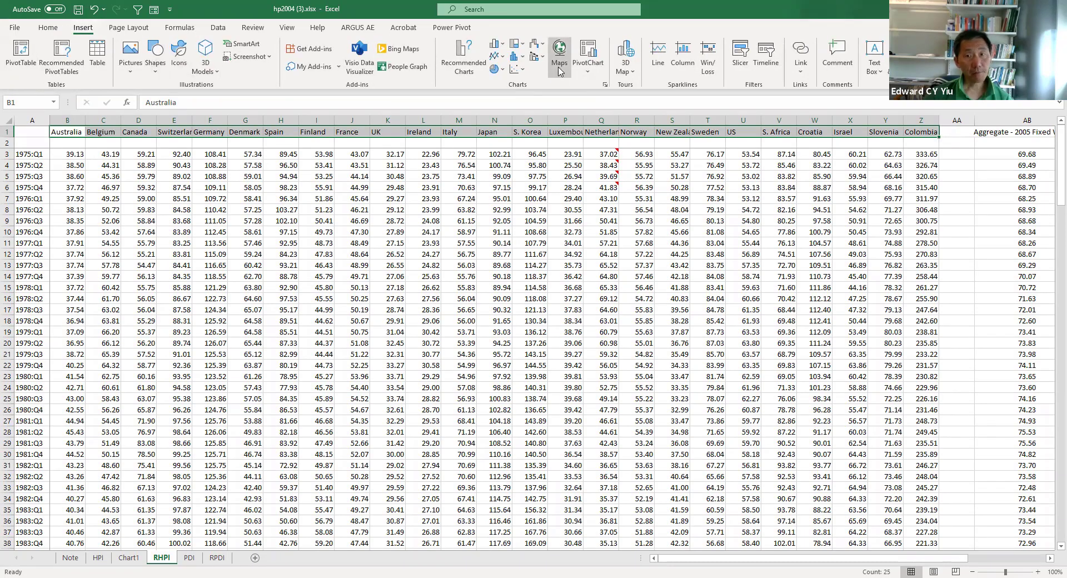
pyautogui.click(560, 70)
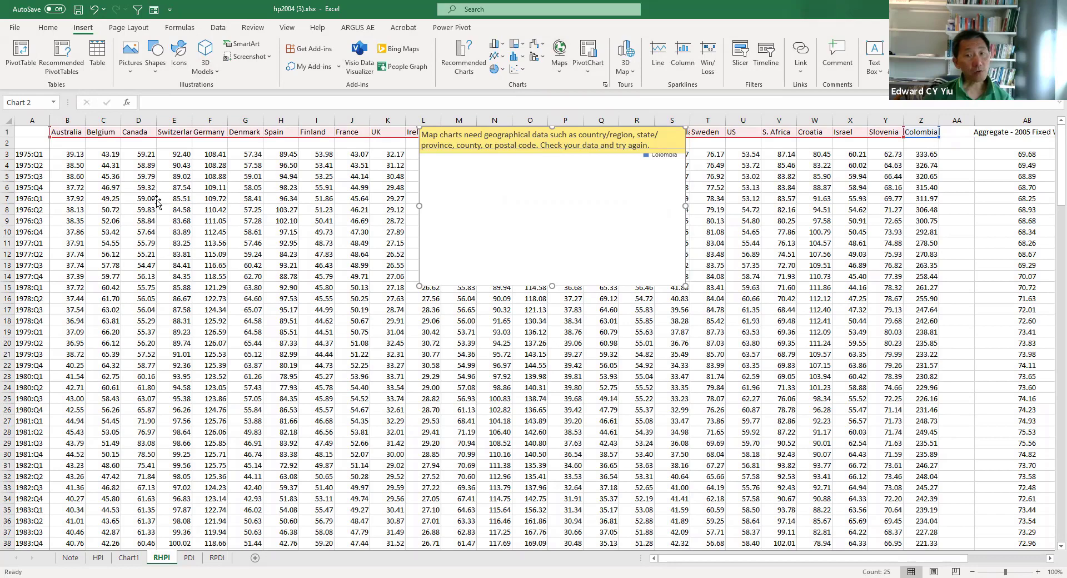
pyautogui.click(667, 222)
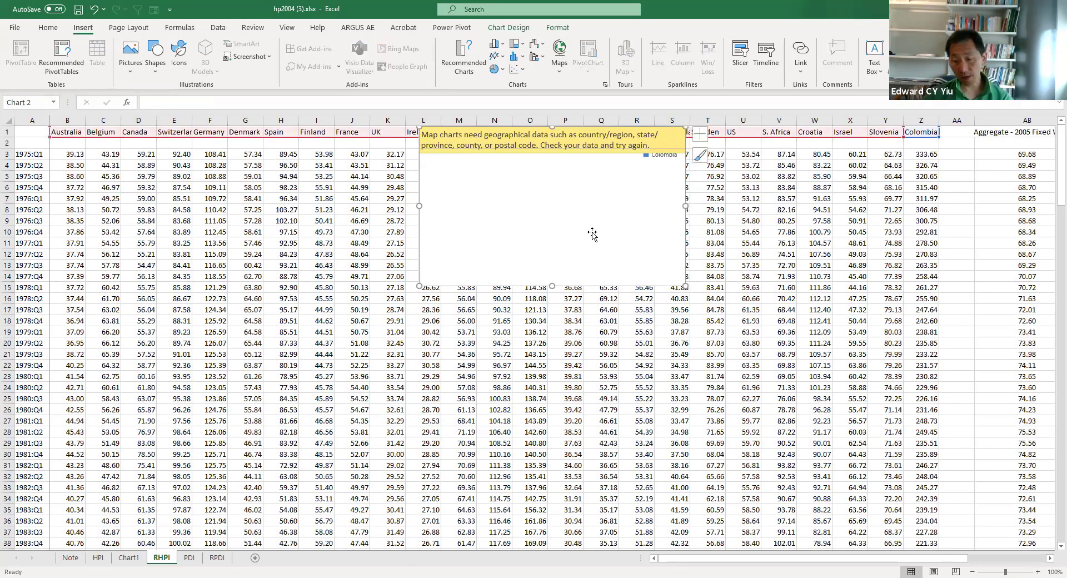
pyautogui.click(32, 133)
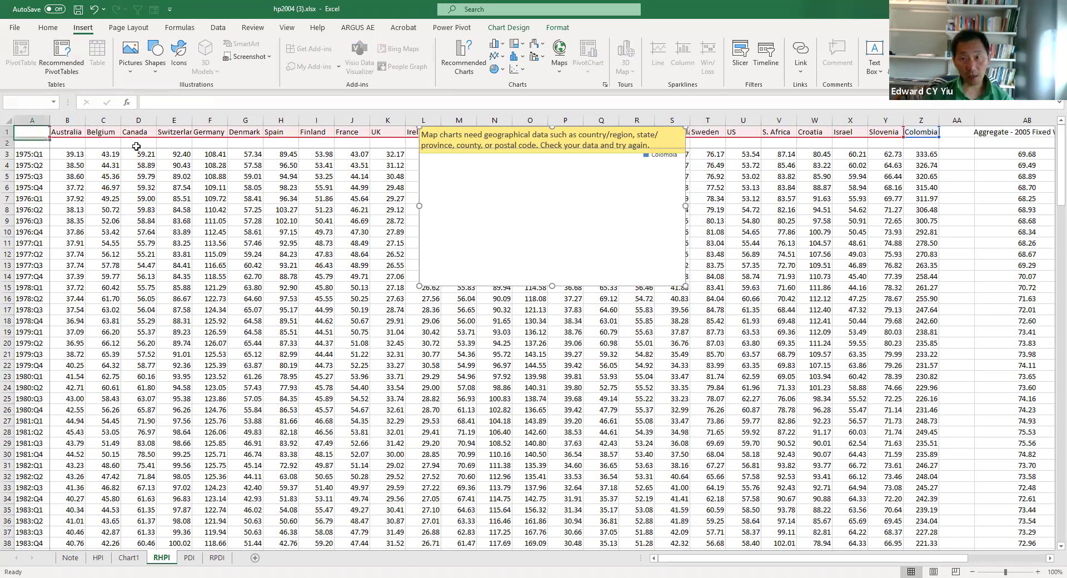
pyautogui.moveTo(136, 146)
pyautogui.mouseDown()
pyautogui.moveTo(914, 322)
pyautogui.moveTo(916, 154)
pyautogui.mouseUp()
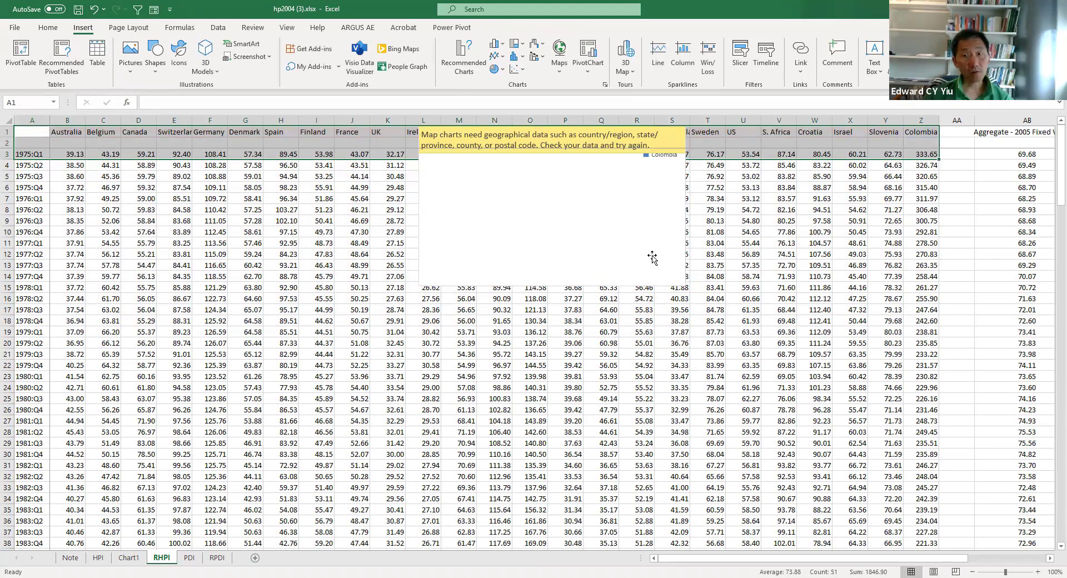
# - Remove the blank map and insert a new Filled Map from A1:Z3
pyautogui.hotkey('ctrl', 'z')
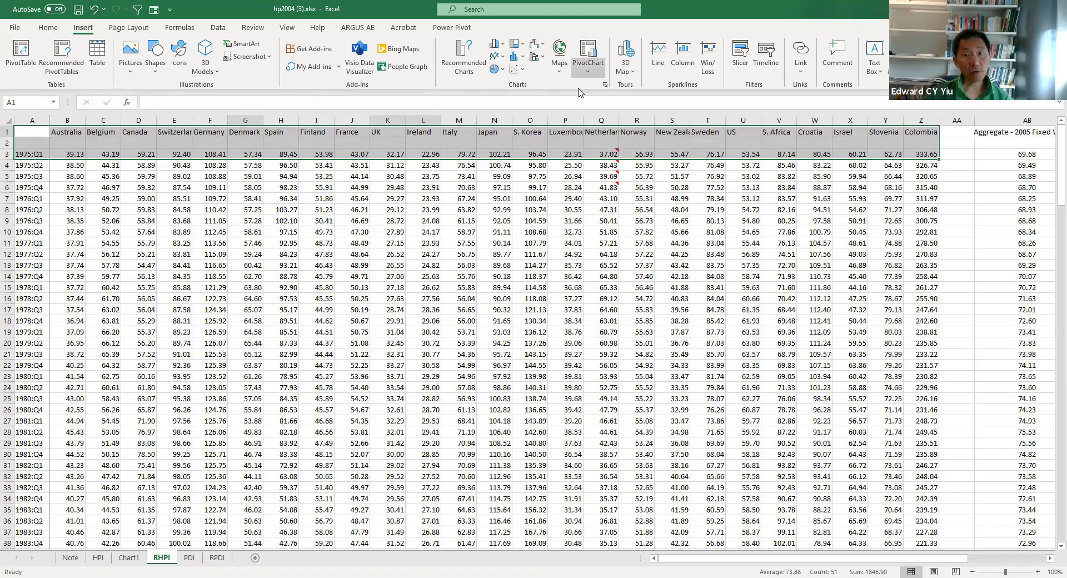
pyautogui.click(558, 73)
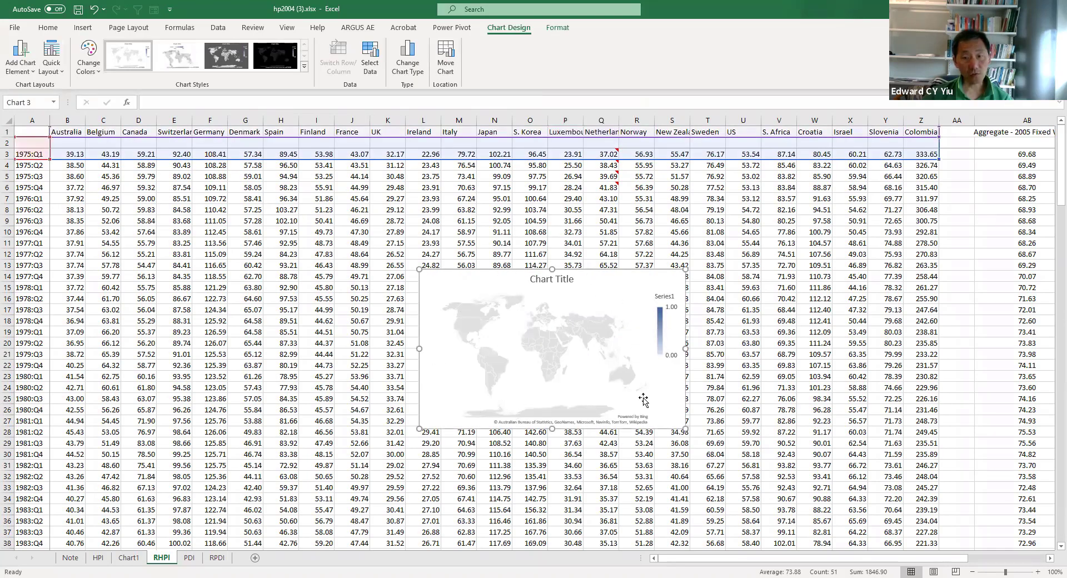
pyautogui.click(562, 368)
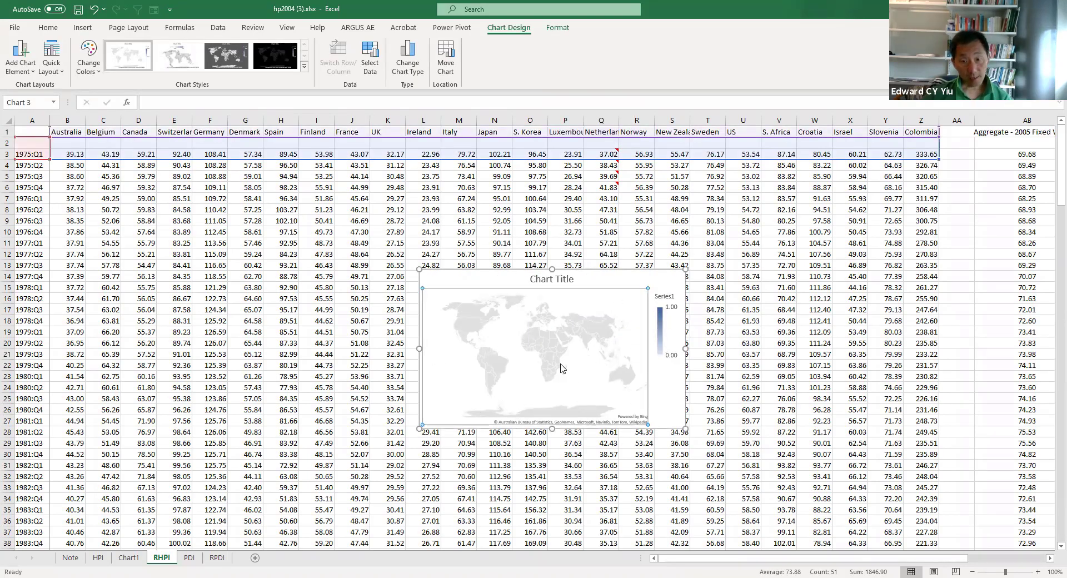
# - Remove the empty Series1 in Select Data, keeping only the 1975:Q1 series
pyautogui.rightClick(561, 367)
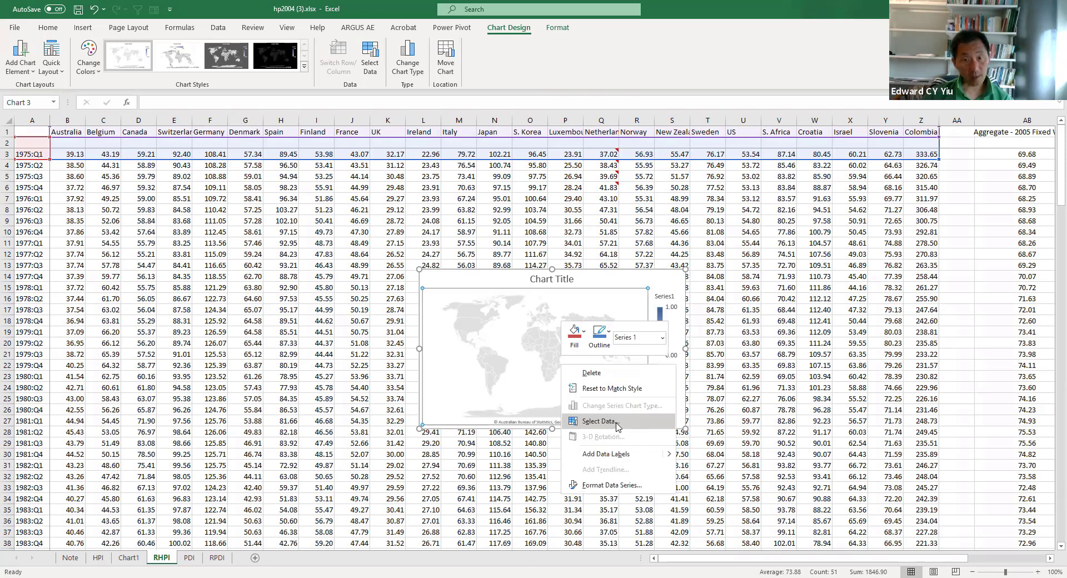
pyautogui.click(616, 422)
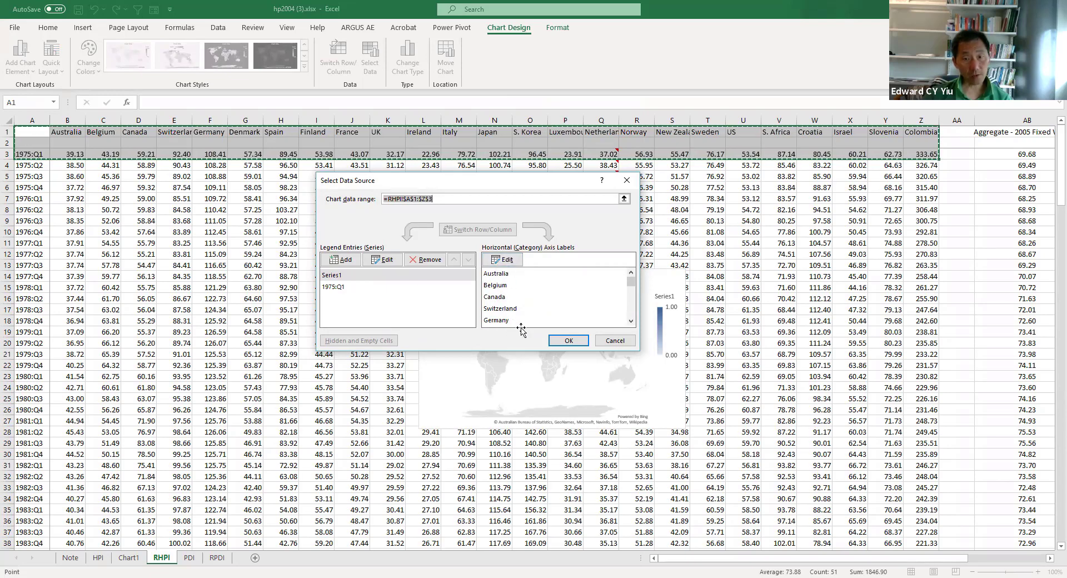
pyautogui.click(343, 276)
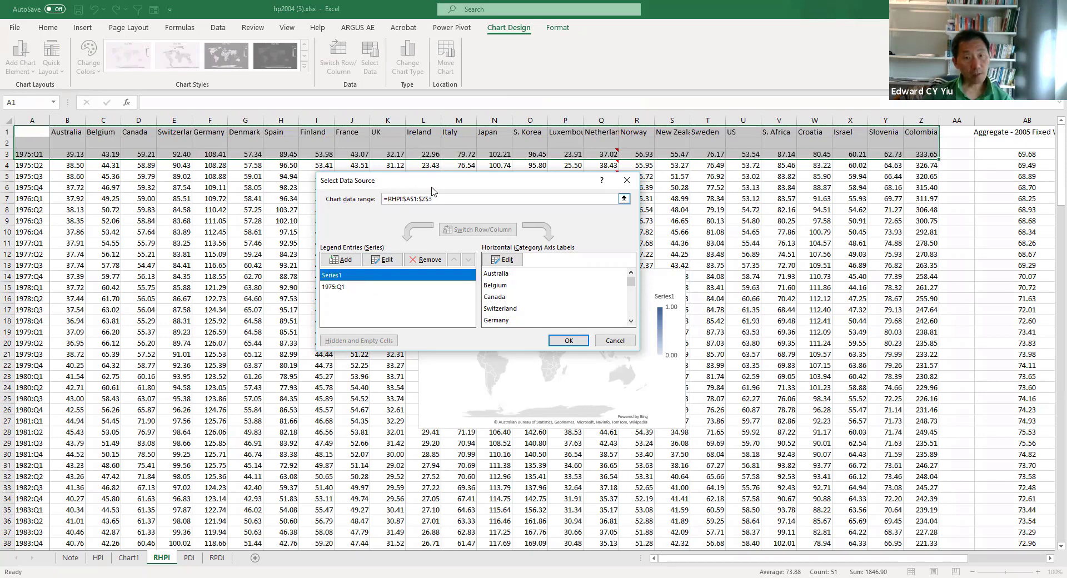
pyautogui.moveTo(436, 184); pyautogui.dragTo(190, 253)
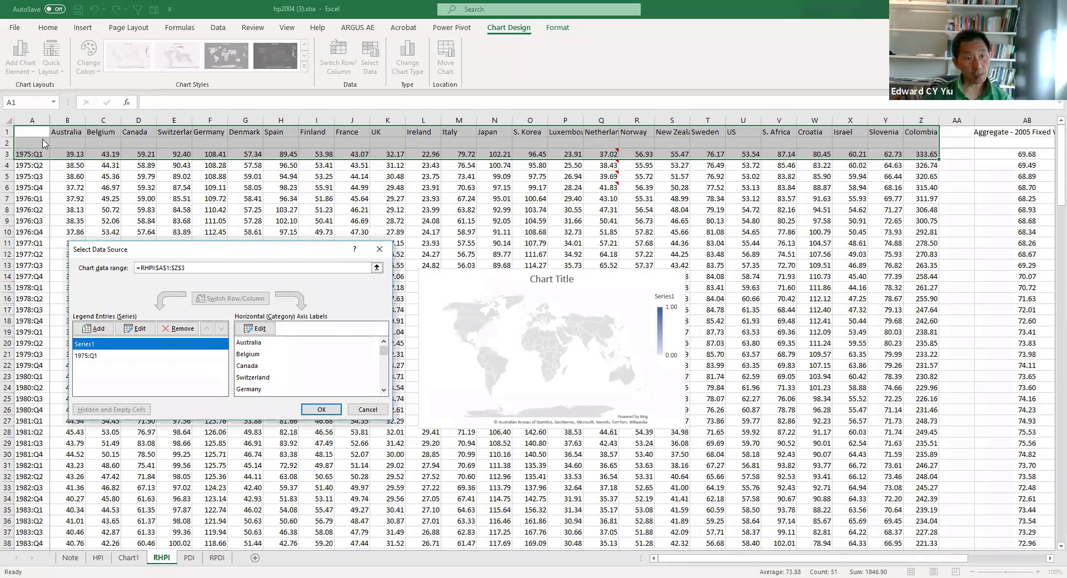
pyautogui.click(183, 329)
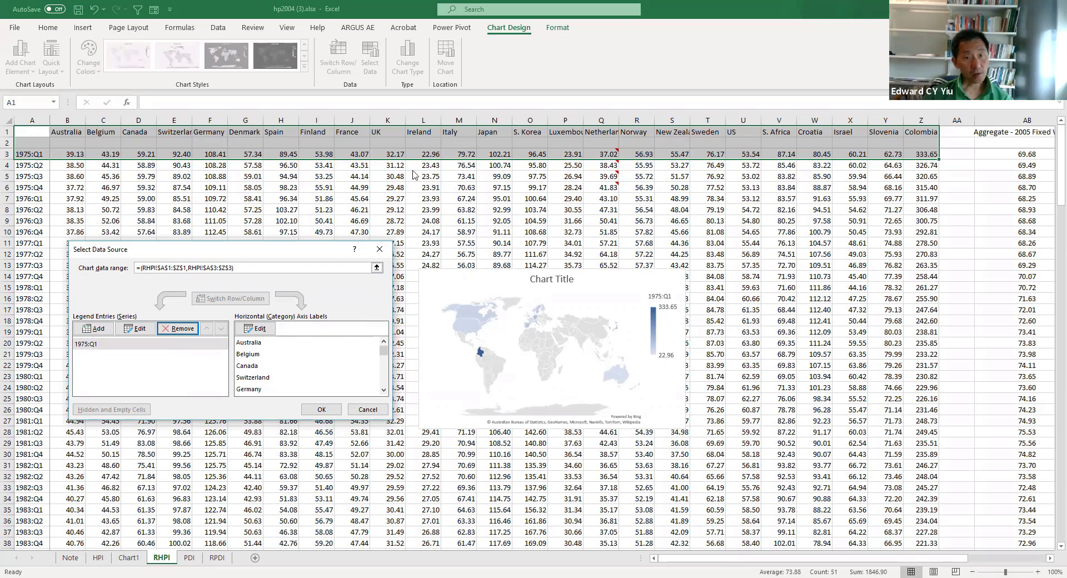
# - Edit the series to use the 2020:Q4 row 186 values and confirm the data source
pyautogui.click(103, 345)
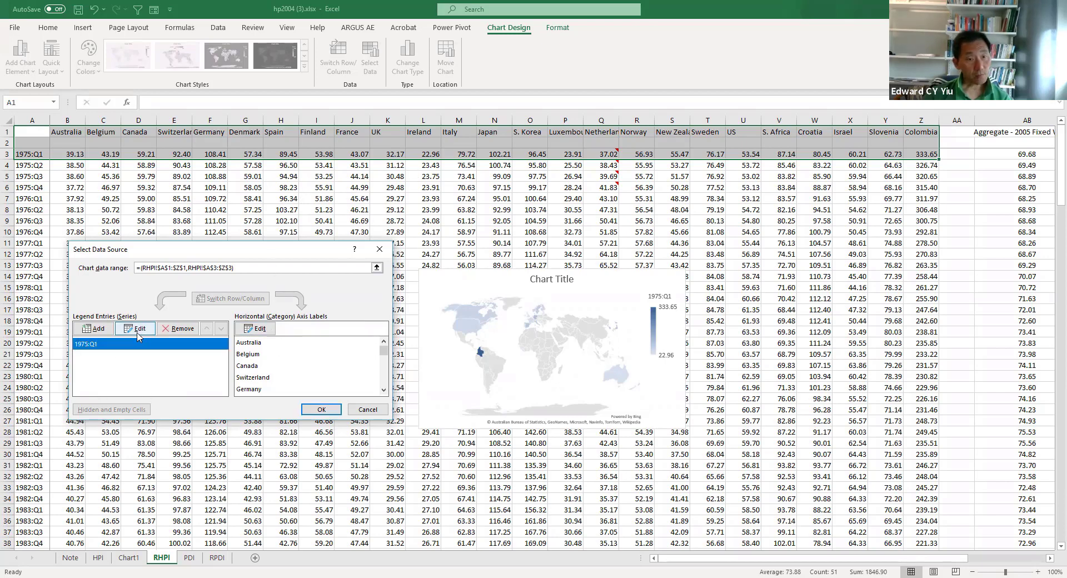
pyautogui.click(136, 329)
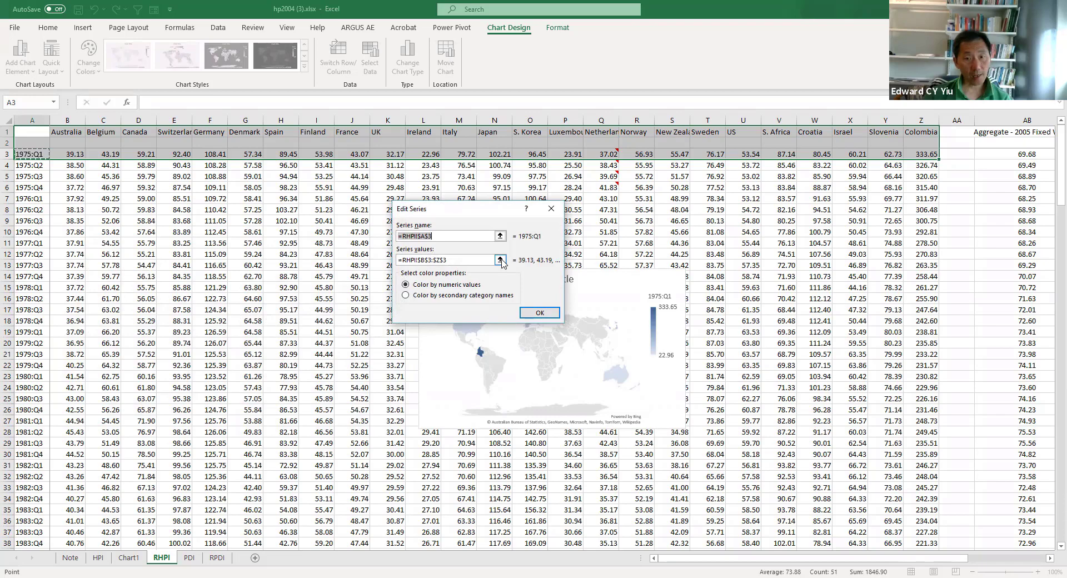
pyautogui.click(500, 260)
pyautogui.moveTo(1061, 167); pyautogui.dragTo(1052, 421)
pyautogui.moveTo(1050, 534); pyautogui.dragTo(1051, 534)
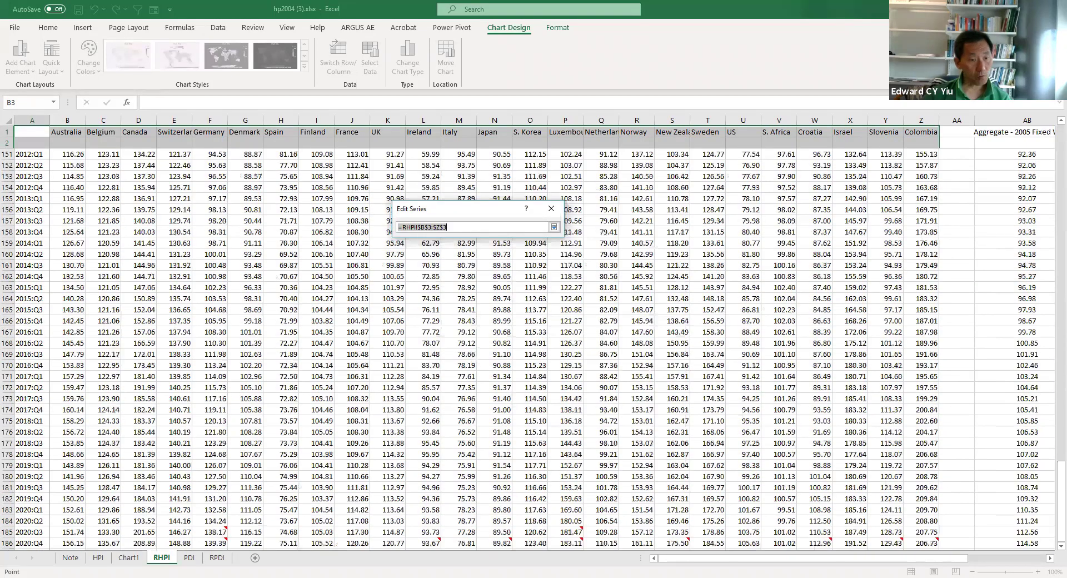
pyautogui.click(73, 541)
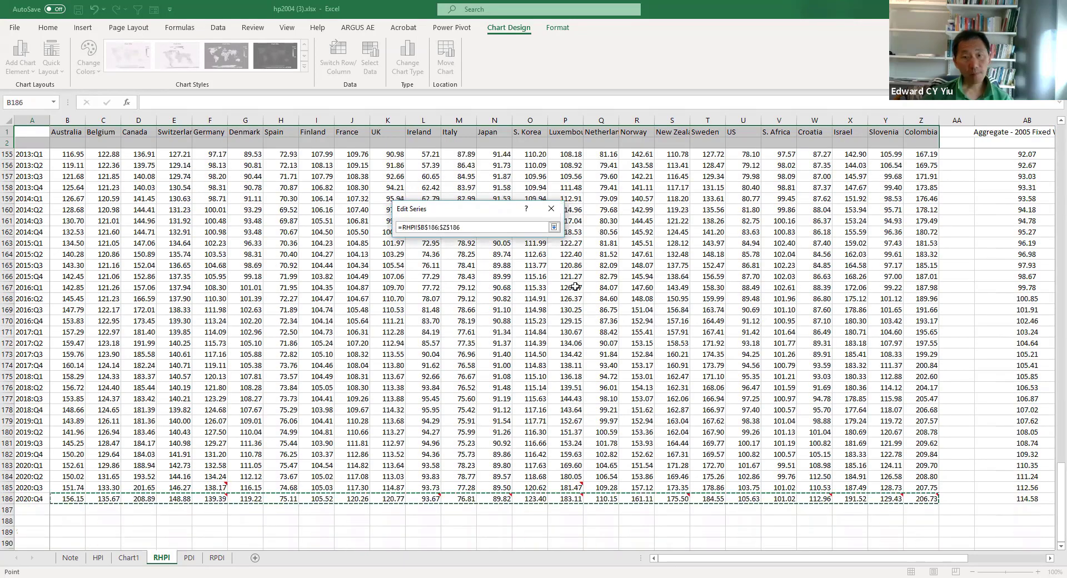
pyautogui.moveTo(85, 542); pyautogui.dragTo(921, 543)
pyautogui.click(500, 236)
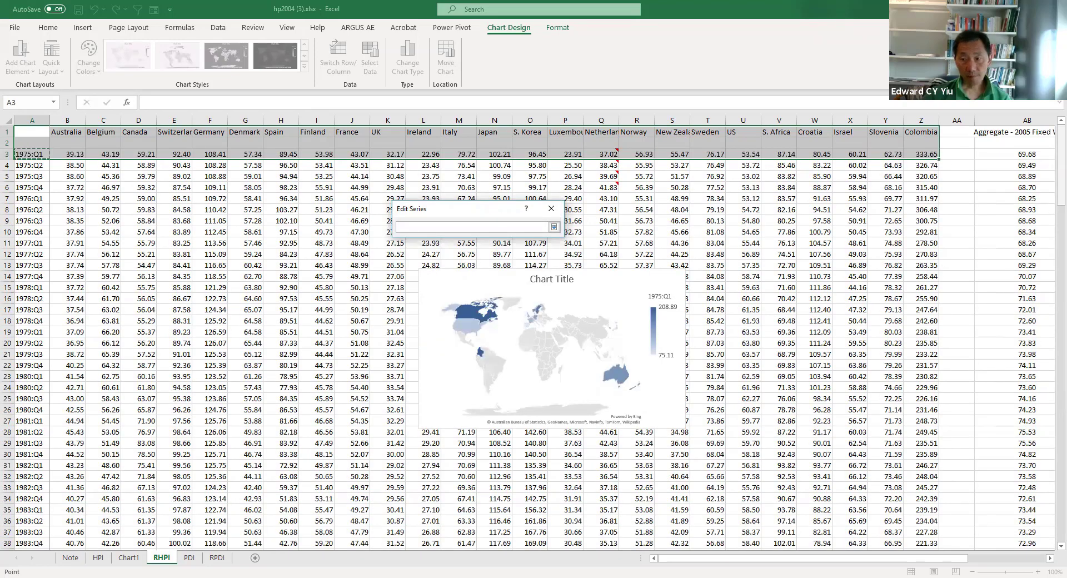
pyautogui.scroll(-20, 53, 541)
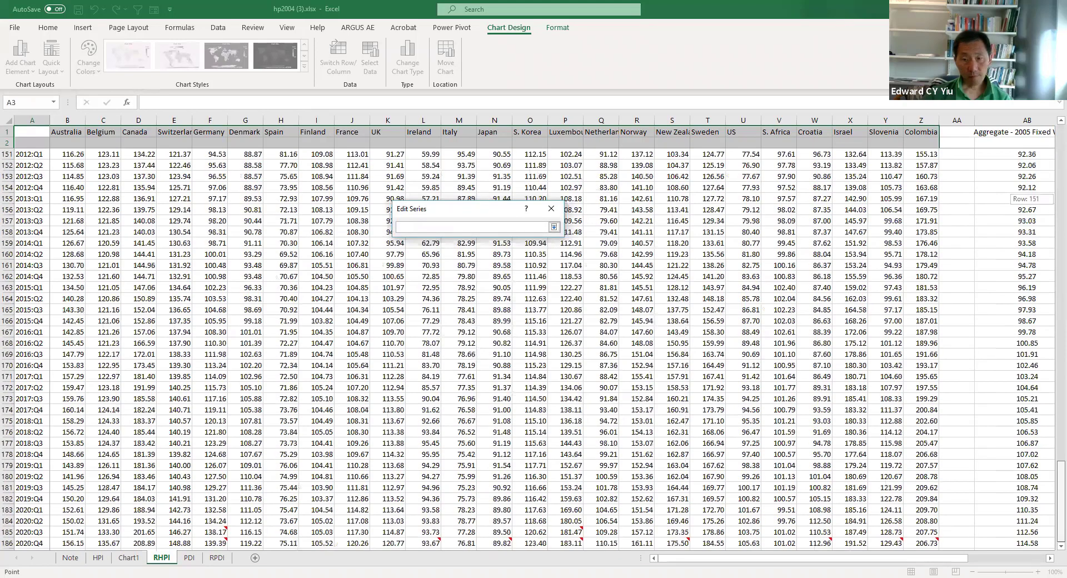
pyautogui.click(35, 543)
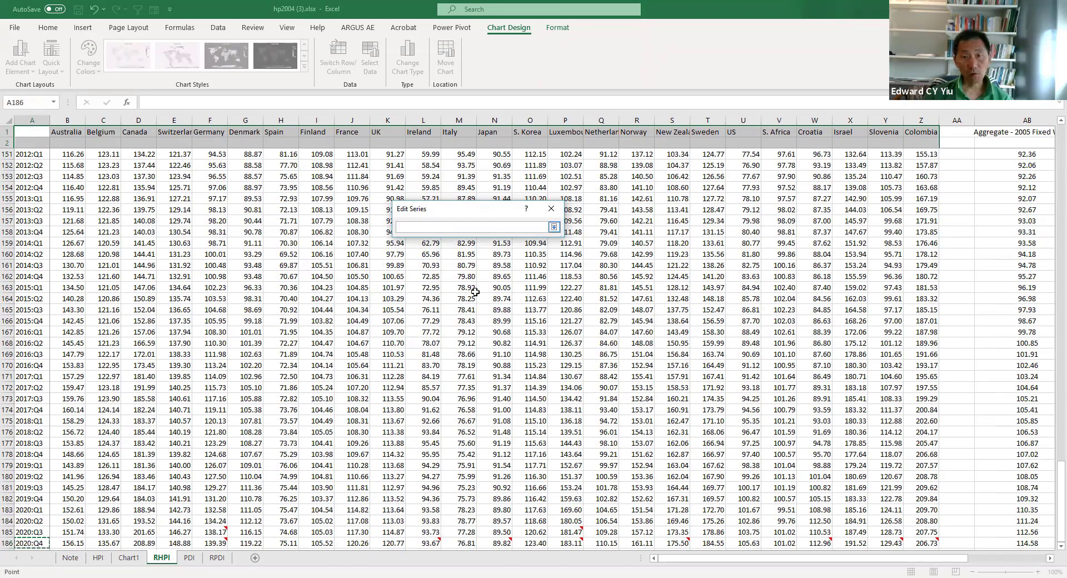
pyautogui.press('Return')
pyautogui.click(322, 410)
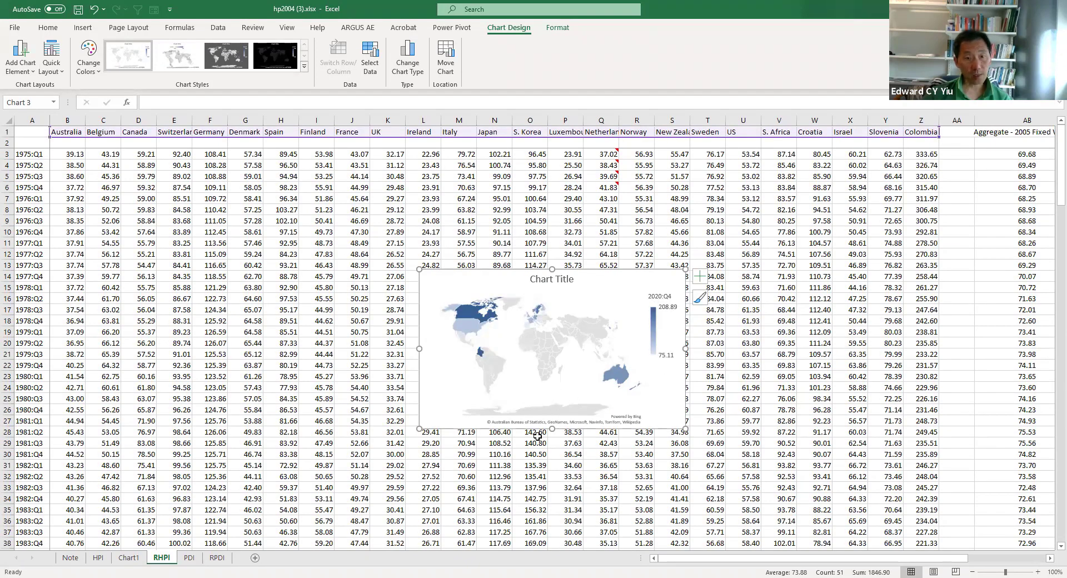
# - Move the map chart to its own new chart sheet, Chart2
pyautogui.rightClick(677, 398)
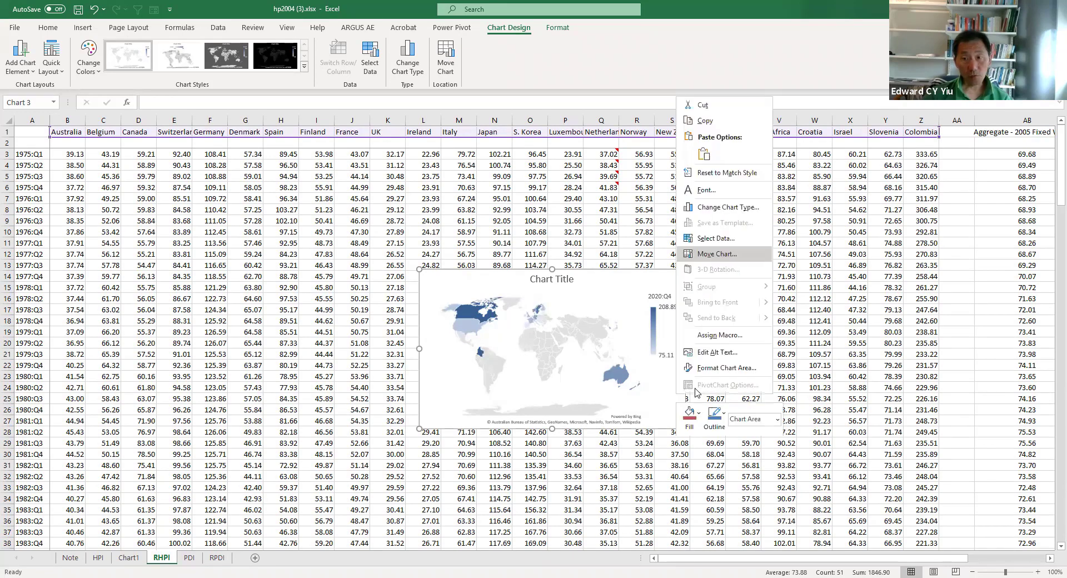
pyautogui.press('Return')
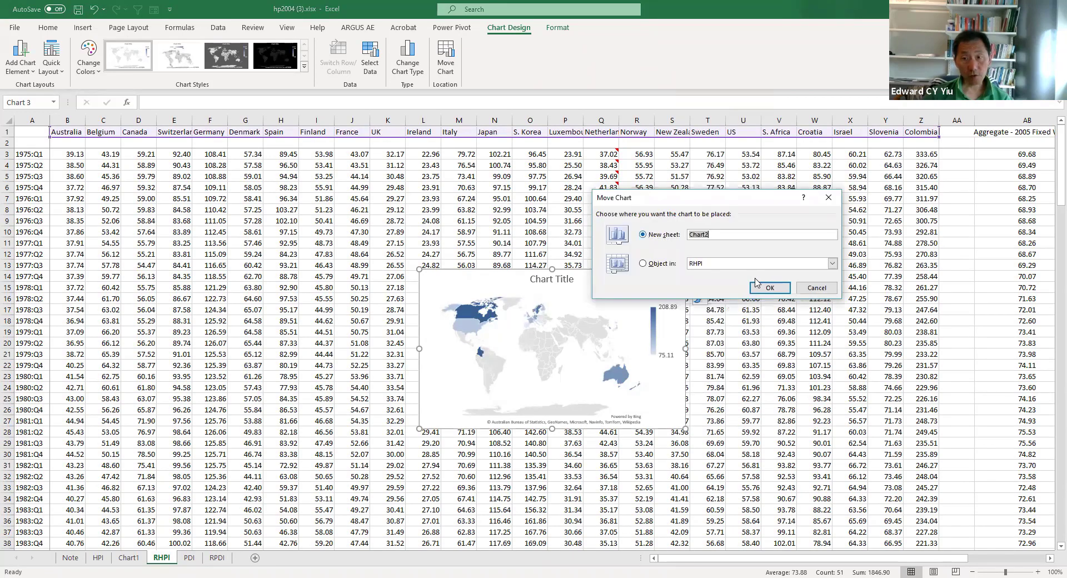
pyautogui.click(769, 288)
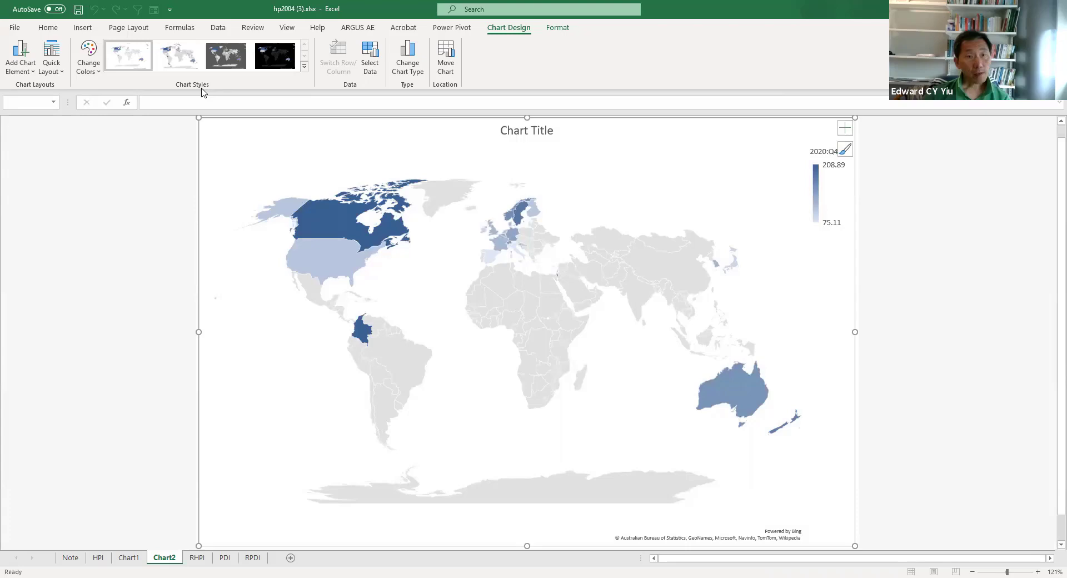
# - Apply a different built-in chart style and open the legend's formatting settings
pyautogui.click(177, 69)
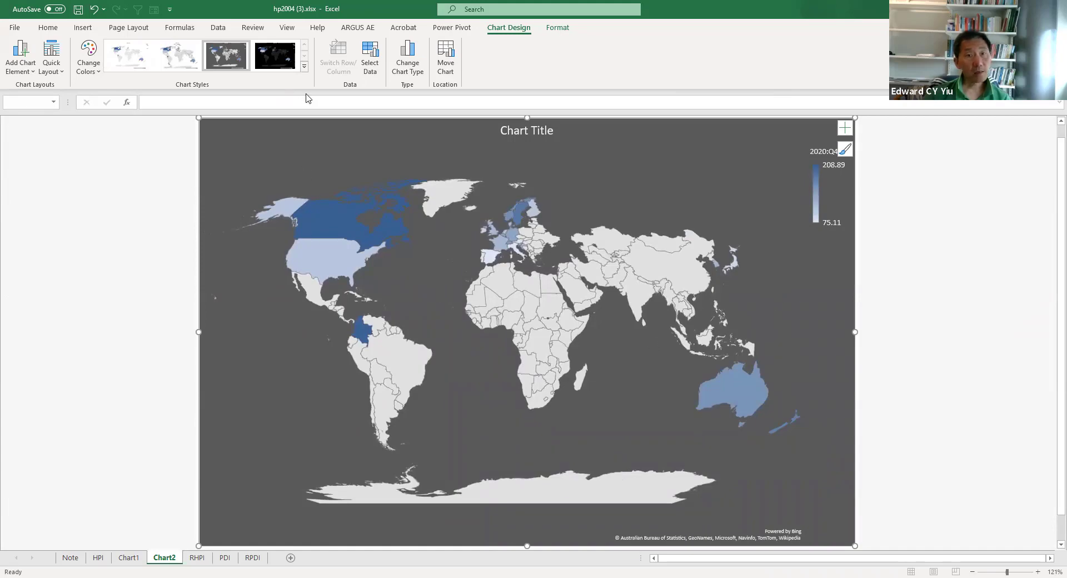
pyautogui.click(816, 212)
pyautogui.doubleClick(815, 212)
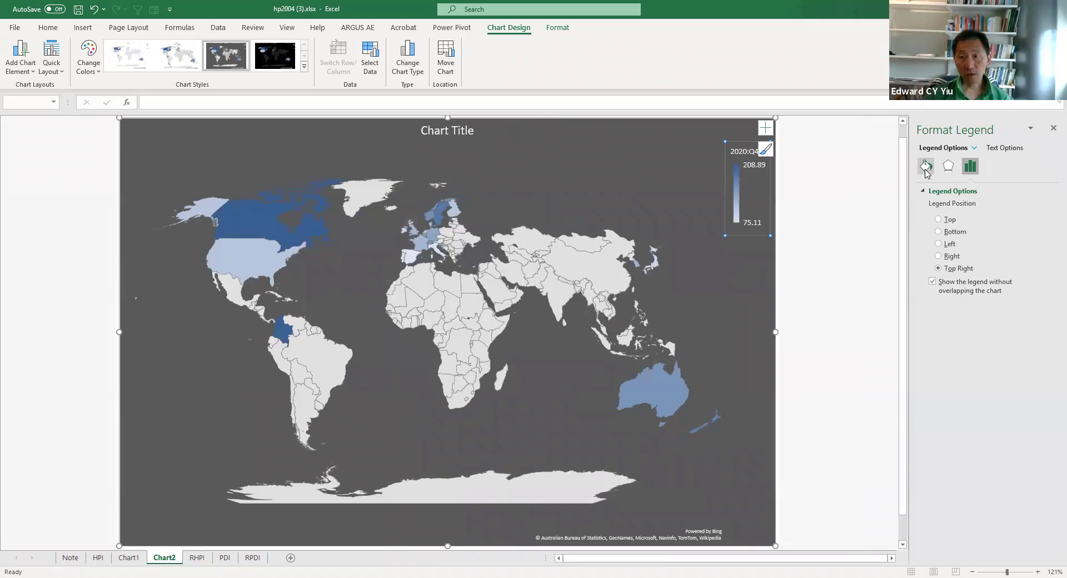
# - Give the map legend a solid fill
pyautogui.click(926, 166)
pyautogui.click(934, 190)
pyautogui.click(932, 218)
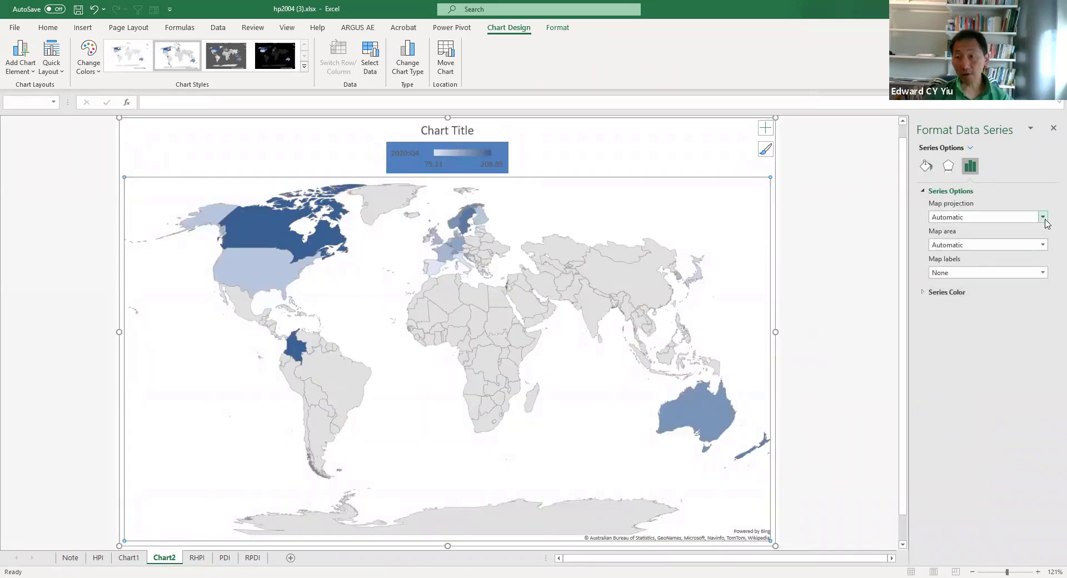
# - Review projection, labels and map area options, then open the maximum series colour
pyautogui.click(1044, 220)
pyautogui.click(1043, 274)
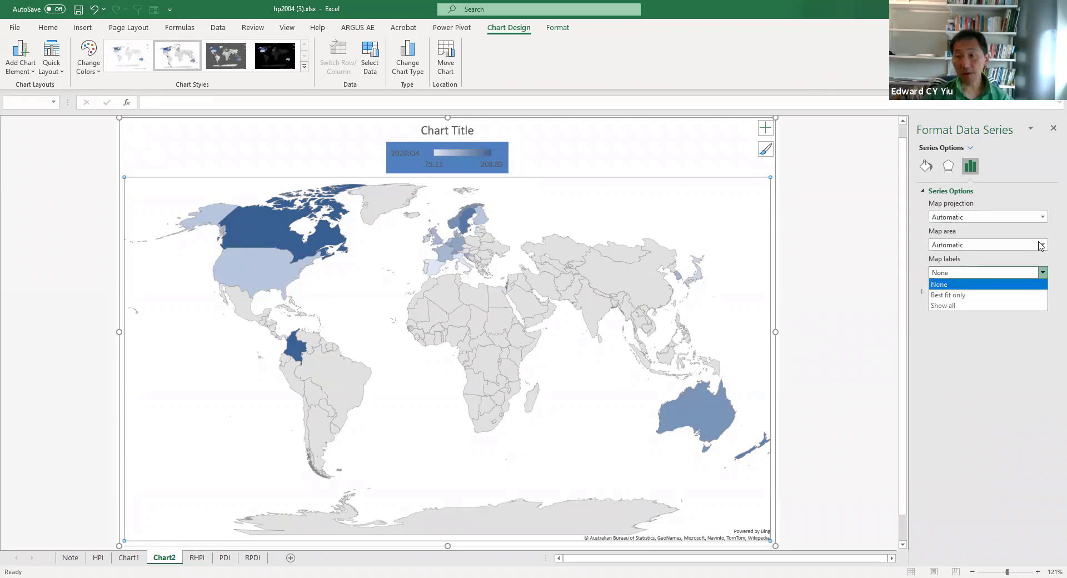
pyautogui.click(1040, 245)
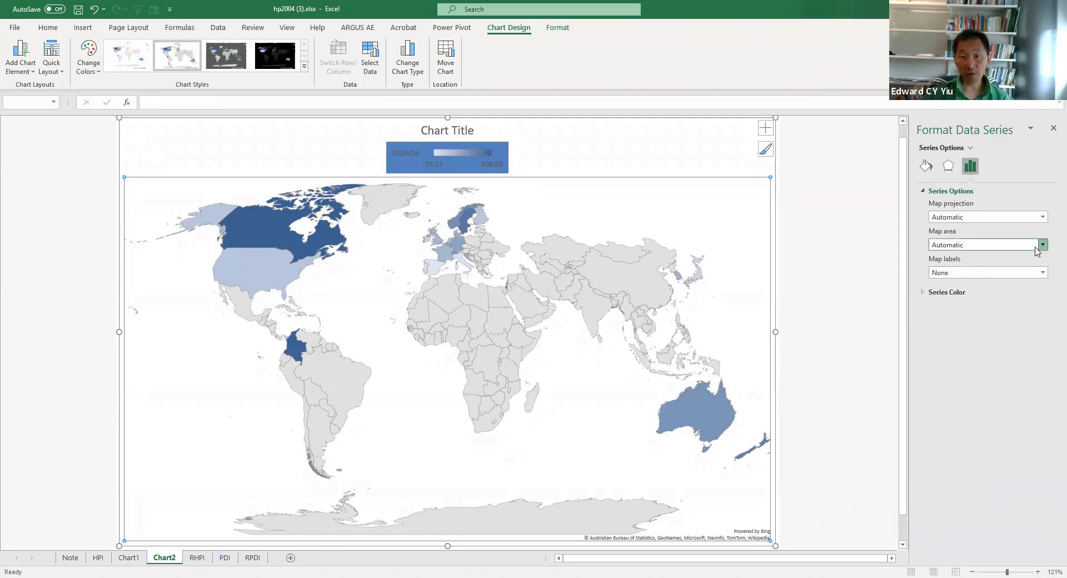
pyautogui.click(1035, 247)
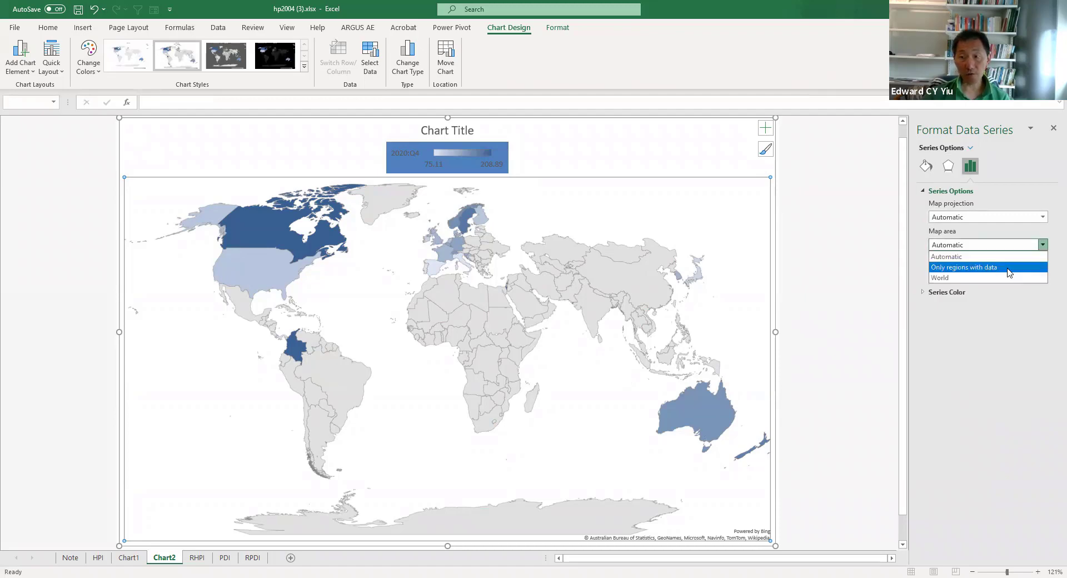
pyautogui.click(995, 267)
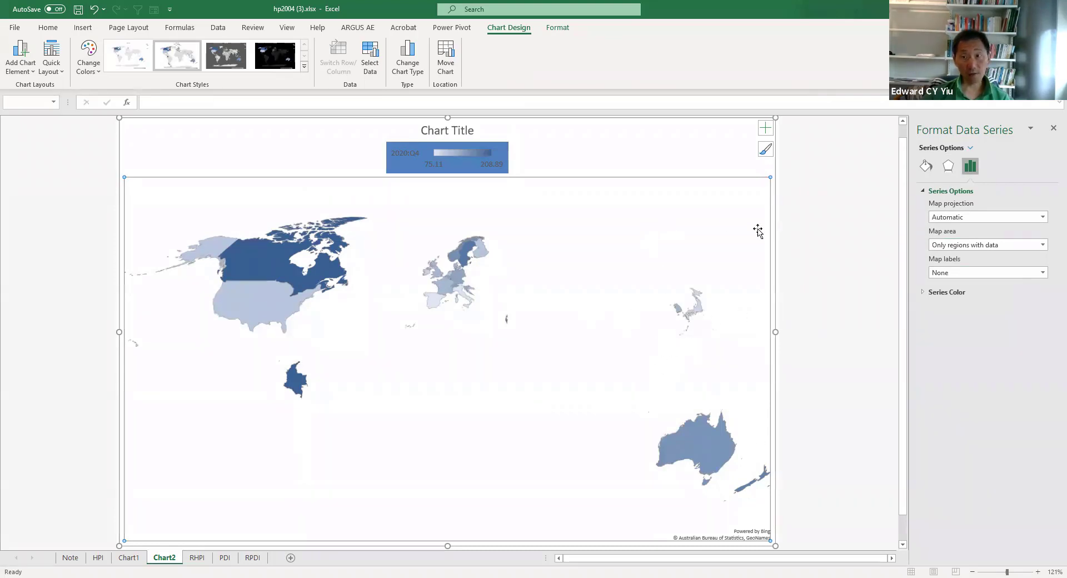
pyautogui.click(1037, 362)
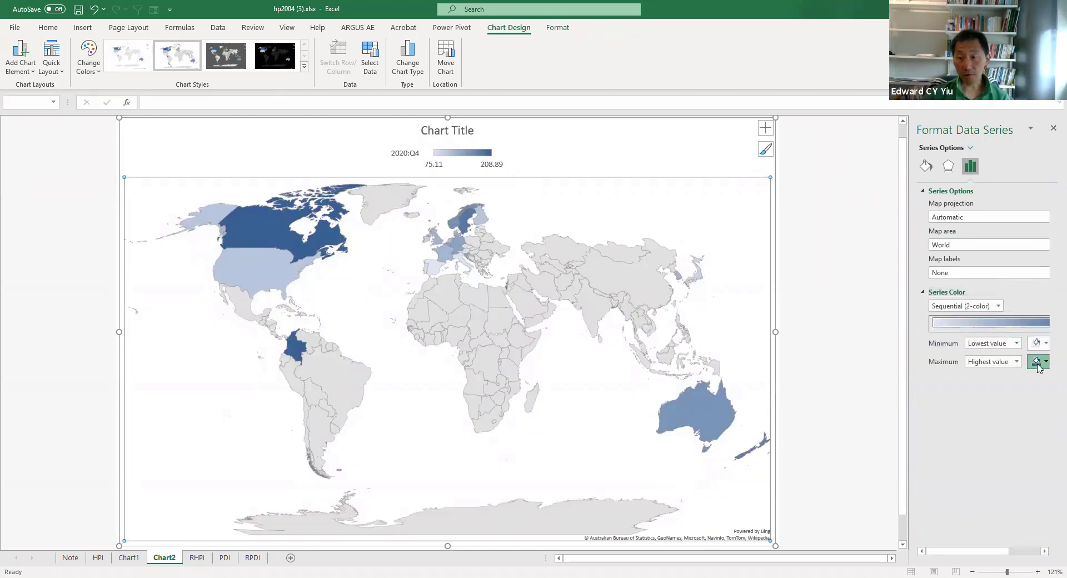
# - Set the map's maximum series colour to green
pyautogui.click(1043, 431)
pyautogui.click(770, 271)
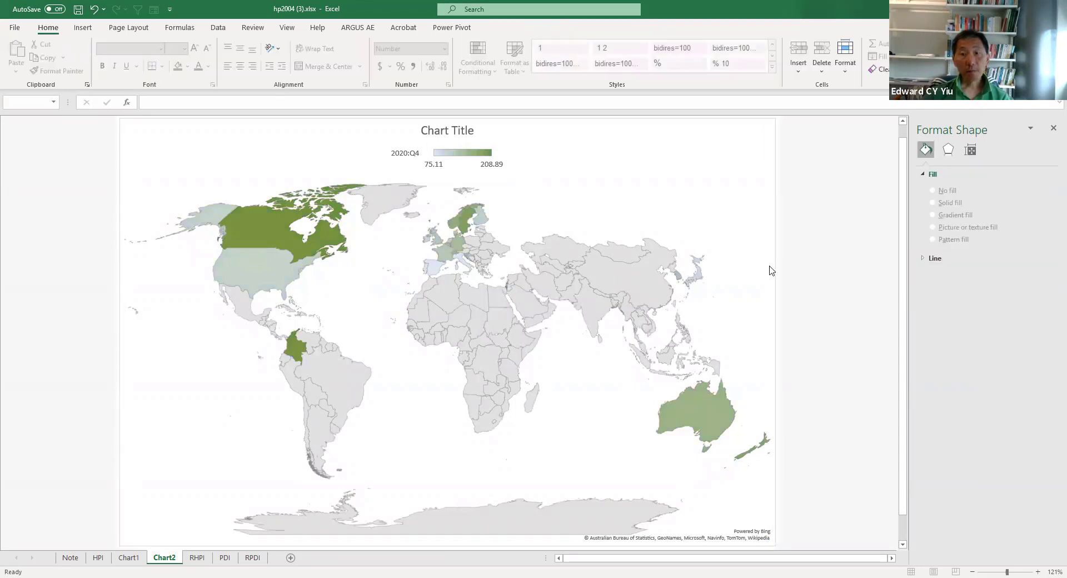
pyautogui.click(703, 426)
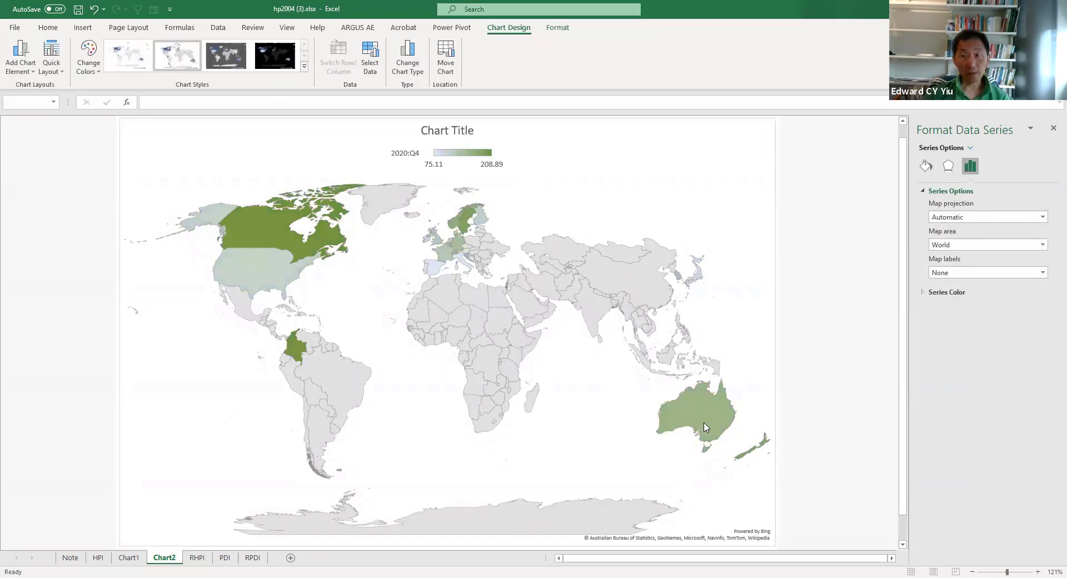
pyautogui.click(704, 427)
# - Add data labels showing each country's 2020:Q4 value, such as 208.89
pyautogui.click(765, 128)
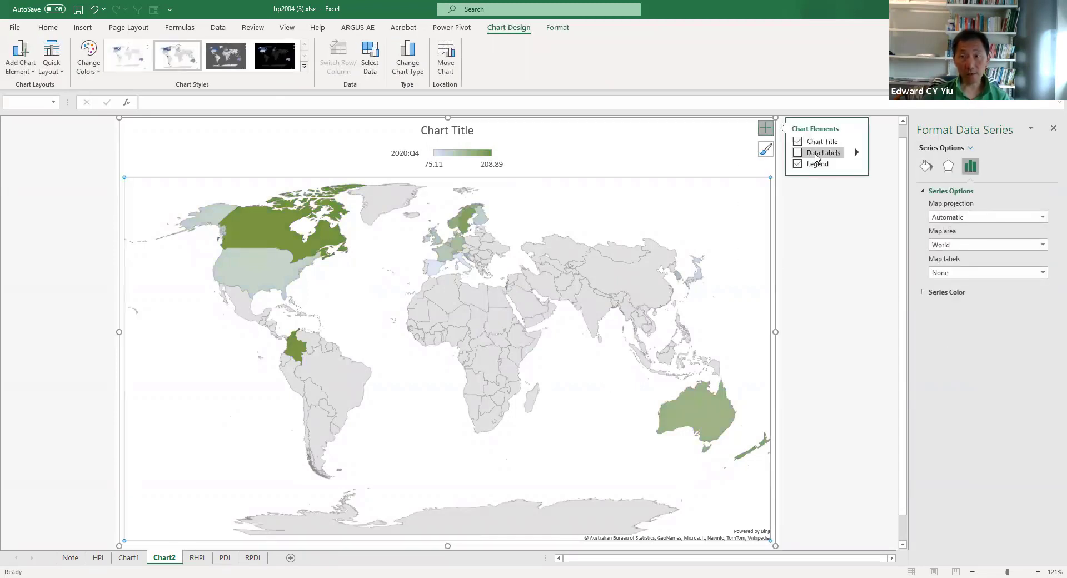
pyautogui.click(798, 153)
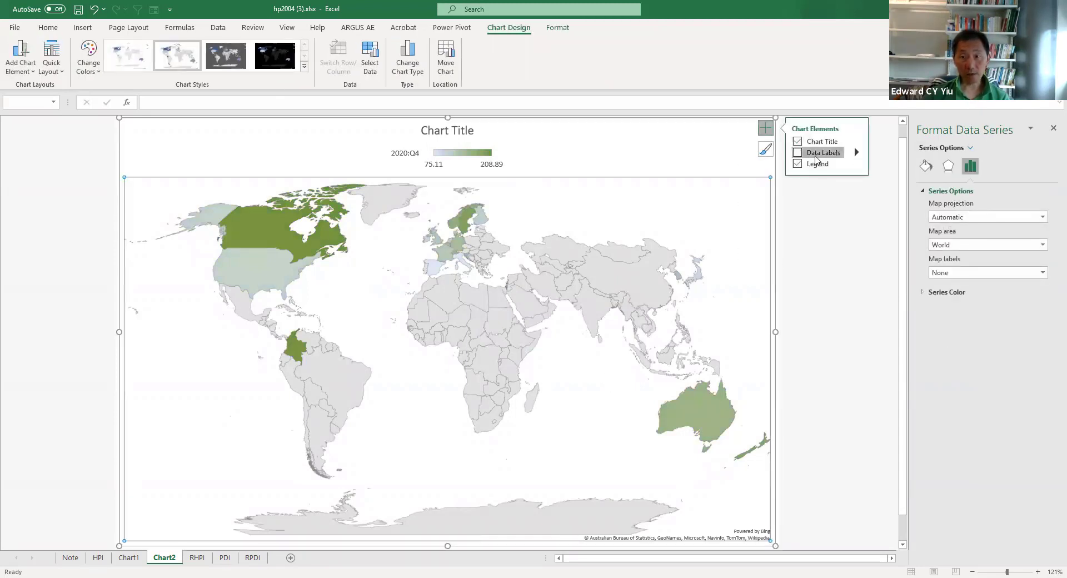
pyautogui.click(825, 306)
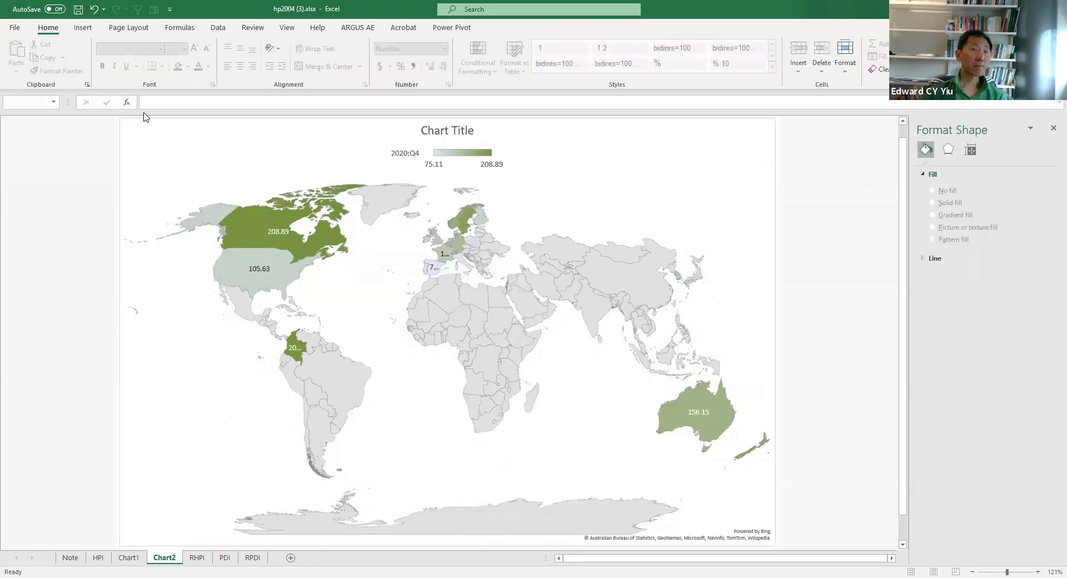
pyautogui.click(95, 30)
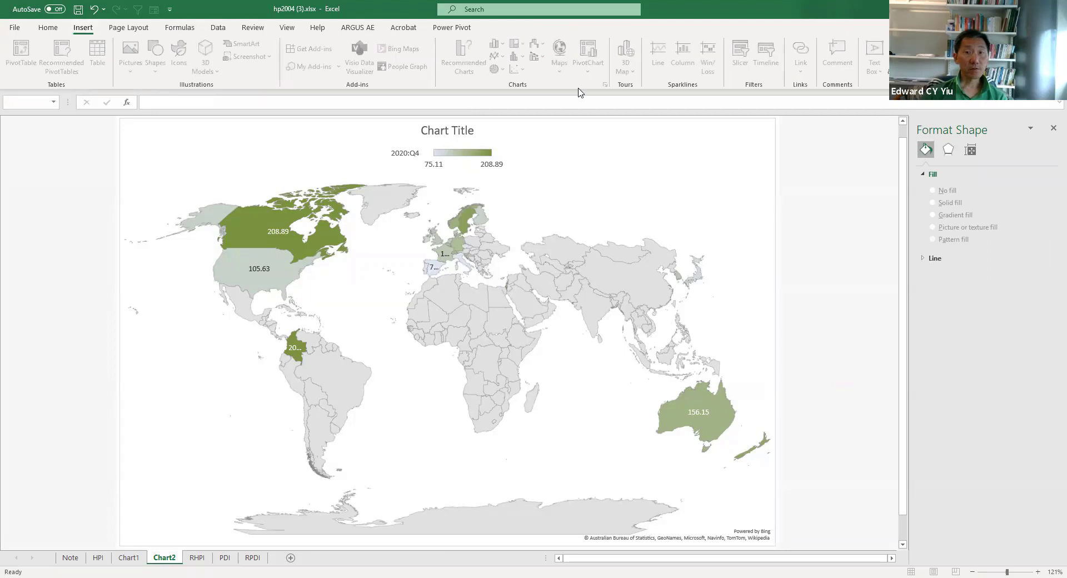